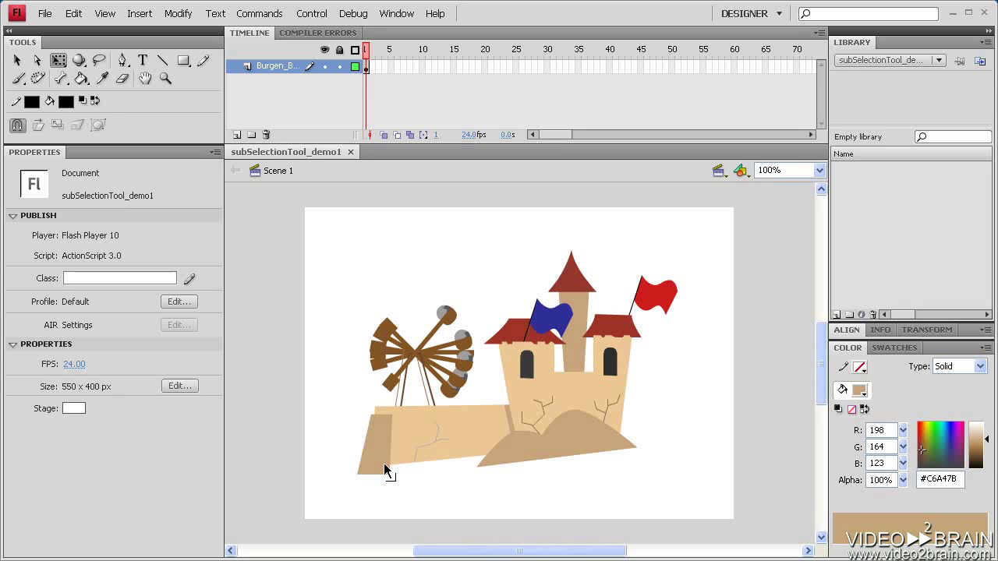
Step: Drag the tan hill down and right to X 288.5, Y 314.4, revealing the castle's arched door
click(16, 60)
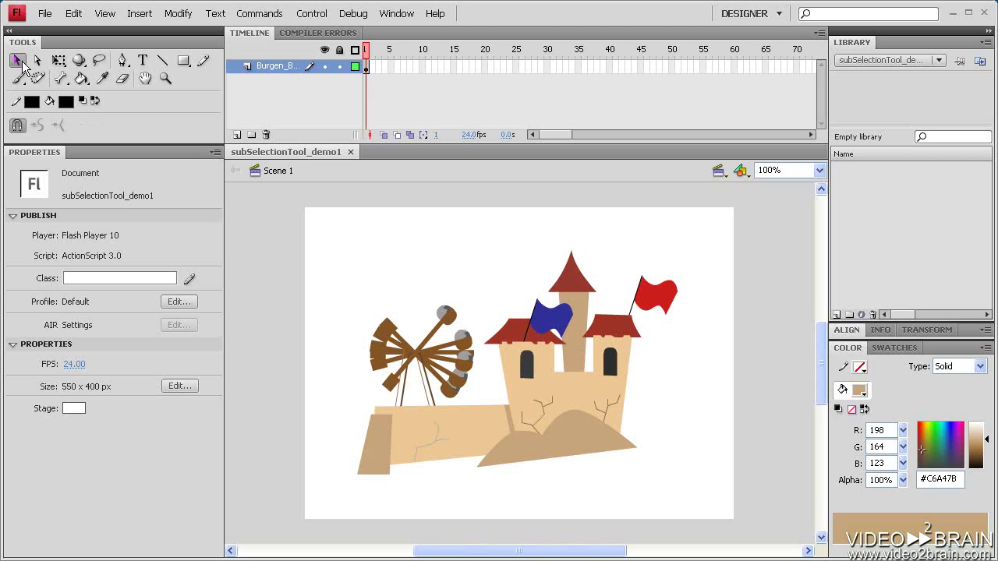
click(588, 442)
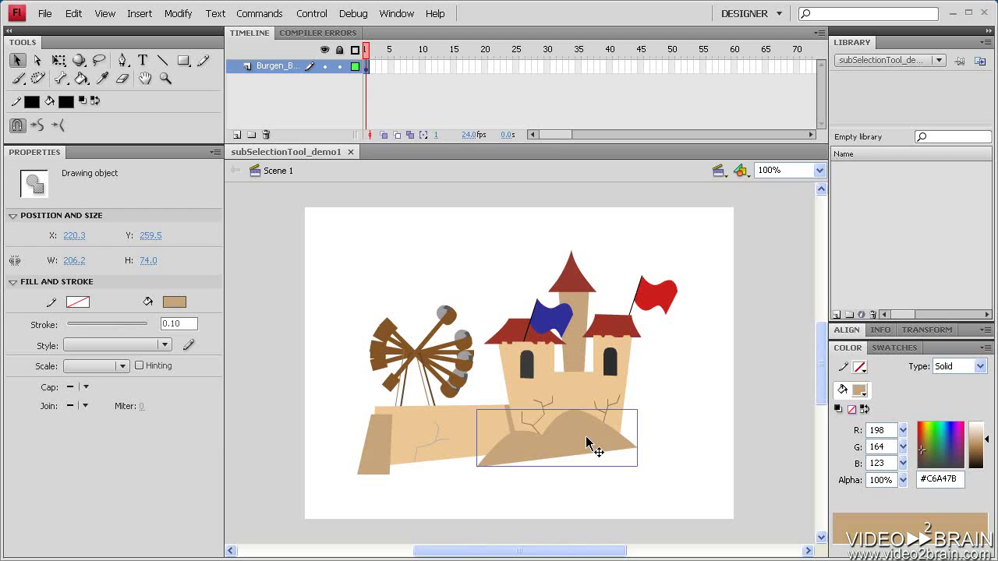
mouse_move(585, 437)
mouse_down()
mouse_move(624, 492)
mouse_move(635, 485)
mouse_up()
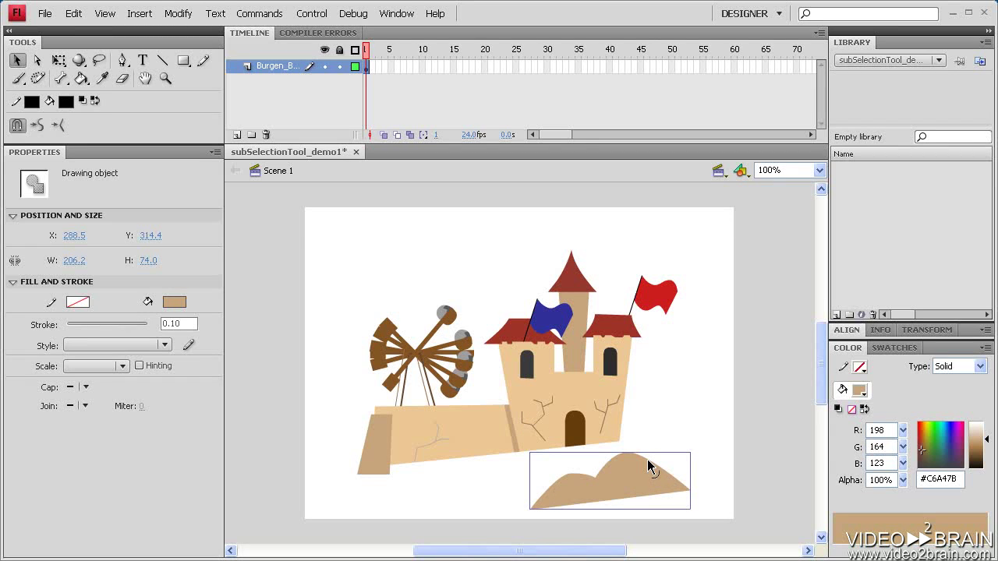
Step: Deselect, then show the tan hill's path outline and anchor points with the Subselection tool
click(681, 429)
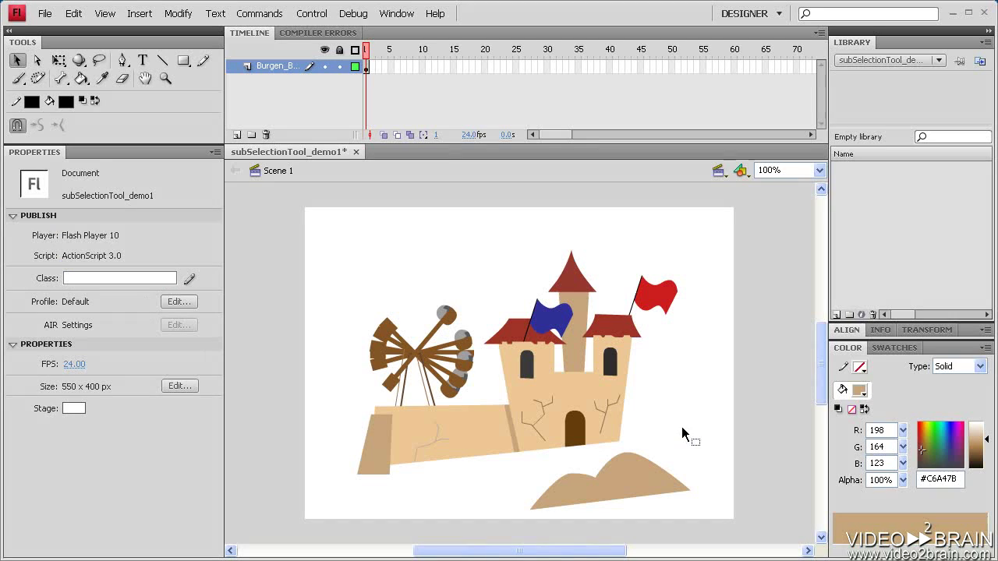
click(38, 61)
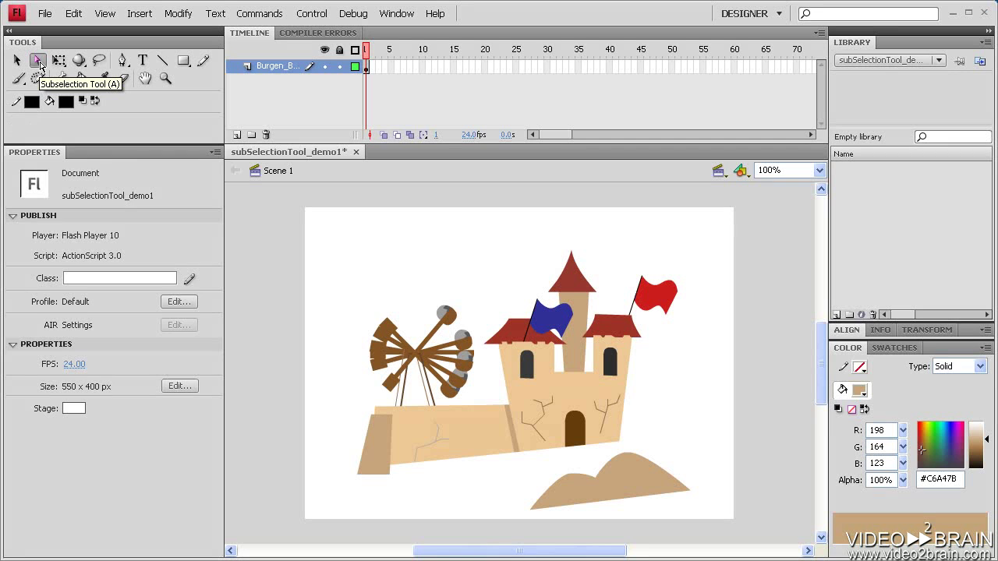
click(622, 488)
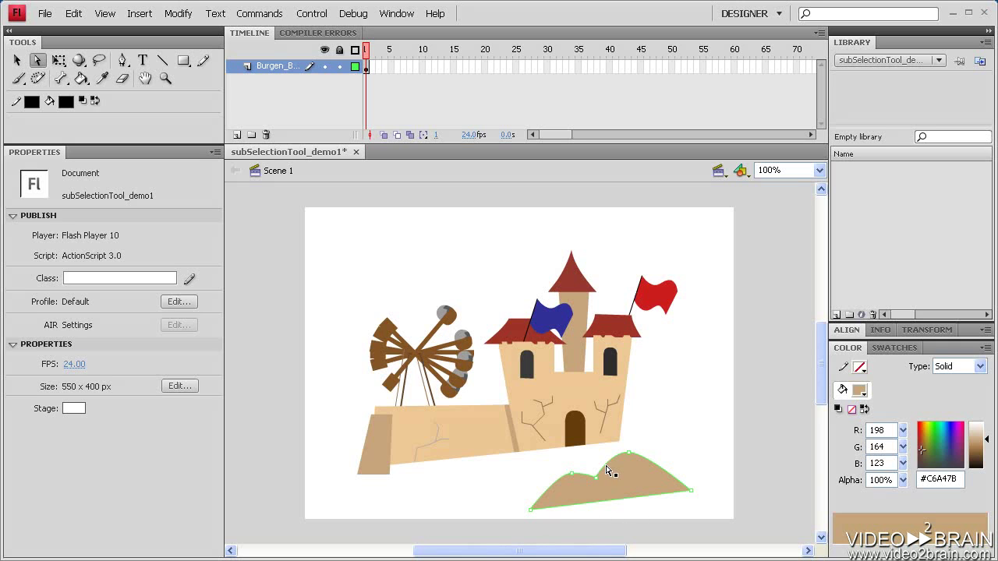
Step: Raise the right hump's top anchor and angle its curve handle to form a taller, rounder peak
mouse_move(613, 472)
mouse_down()
mouse_move(526, 472)
mouse_move(613, 472)
mouse_up()
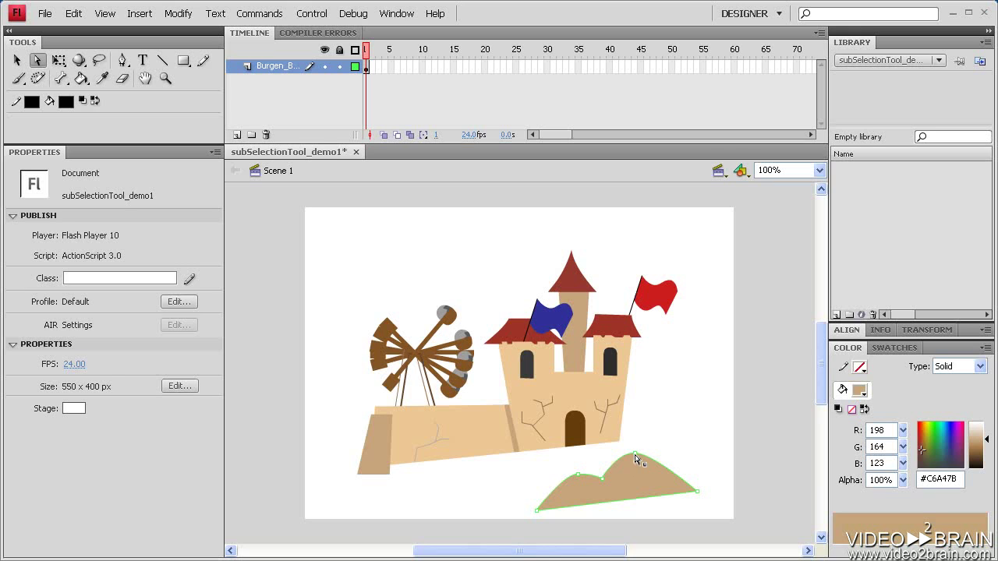
click(635, 454)
drag(653, 456, 671, 438)
drag(635, 457, 639, 435)
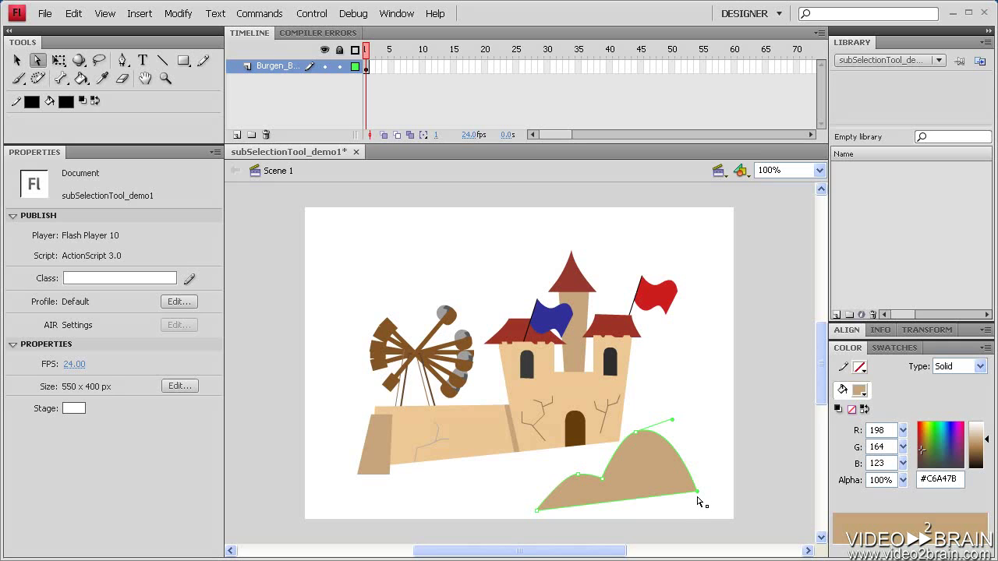
Step: Pull the lower-right corner down and right, undoing the added curve so it stays sharp
mouse_move(698, 503)
mouse_down()
mouse_move(713, 436)
mouse_move(700, 490)
mouse_move(709, 456)
mouse_move(714, 510)
mouse_up()
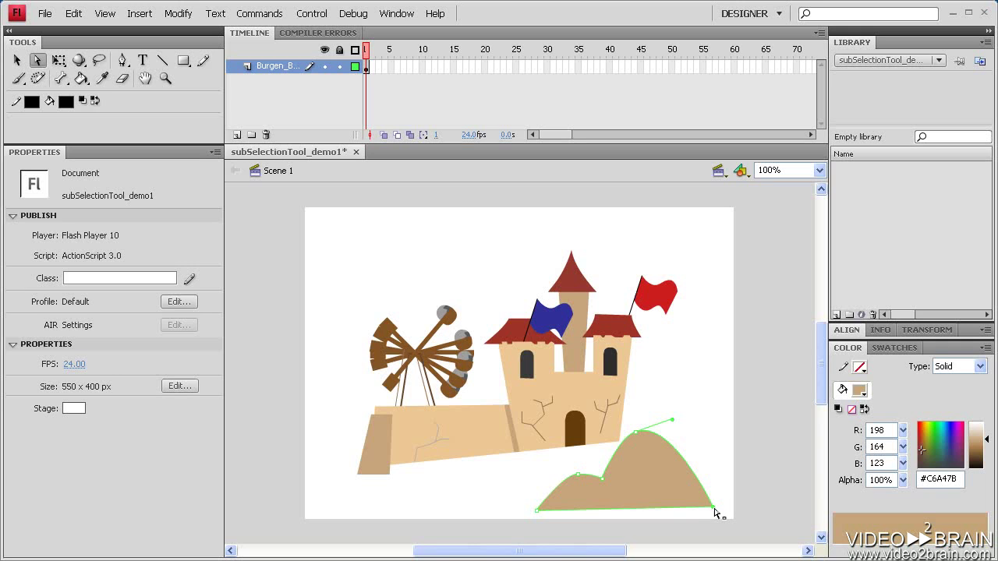
drag(715, 511, 725, 485)
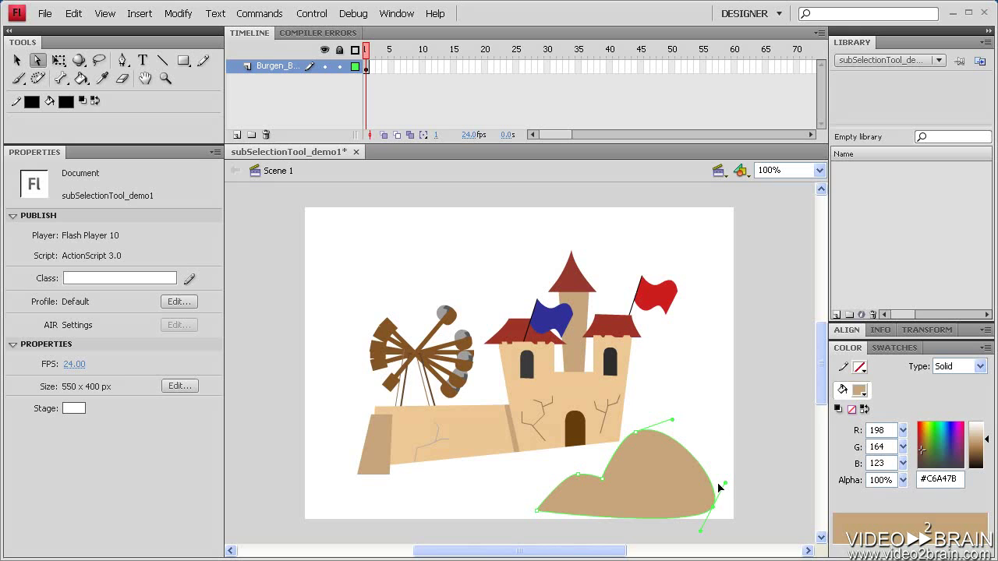
key(ctrl+z)
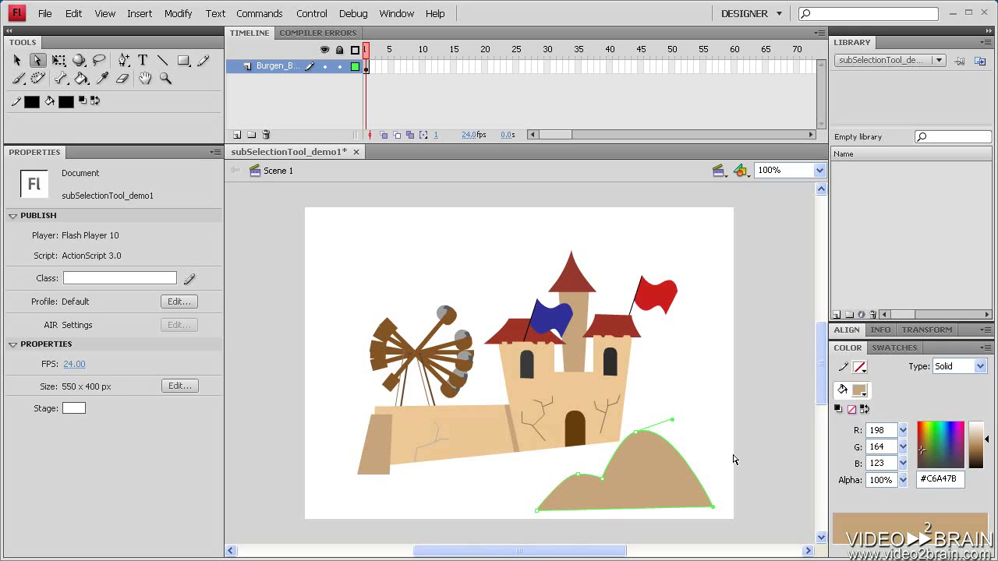
Step: Add three anchor points along the hill's flat bottom edge with the Pen tool
click(121, 62)
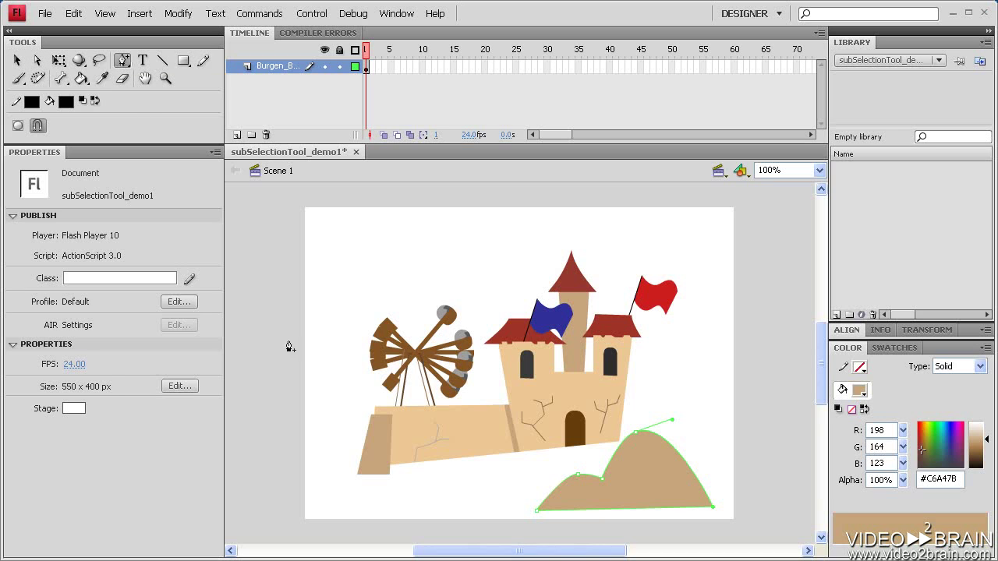
click(576, 510)
click(614, 510)
click(647, 509)
click(37, 60)
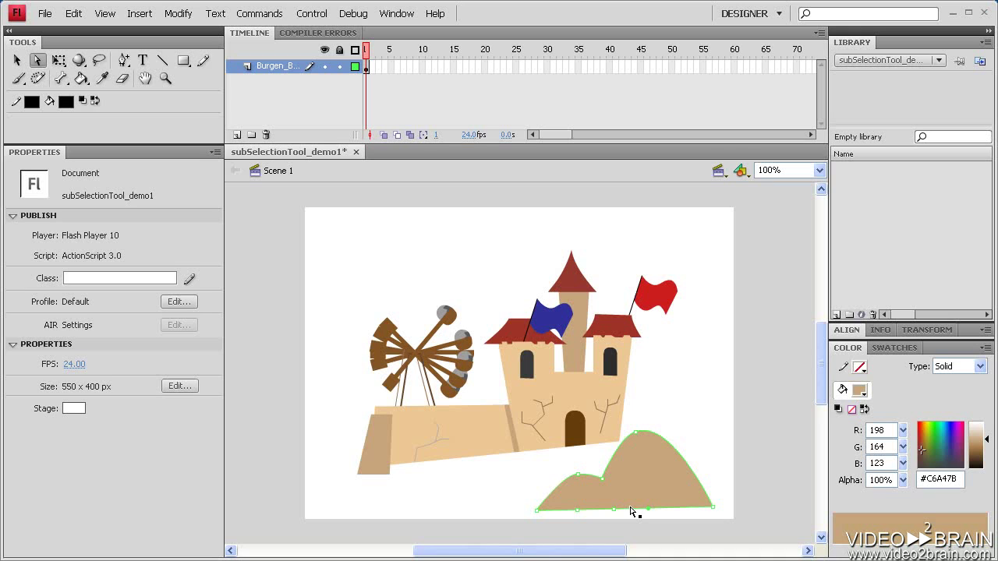
Step: Display the door, cracks, window, towers, wall and roof paths, then show only the hill's path again
shift+click(579, 446)
shift+click(546, 404)
shift+click(528, 366)
shift+click(548, 345)
shift+click(581, 294)
shift+click(606, 402)
shift+click(591, 389)
shift+click(571, 277)
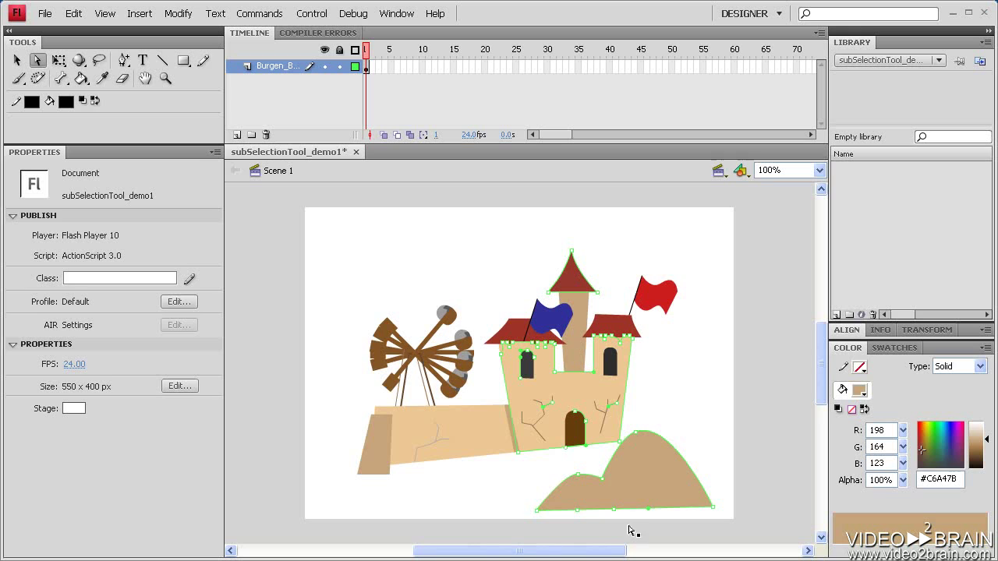
click(576, 509)
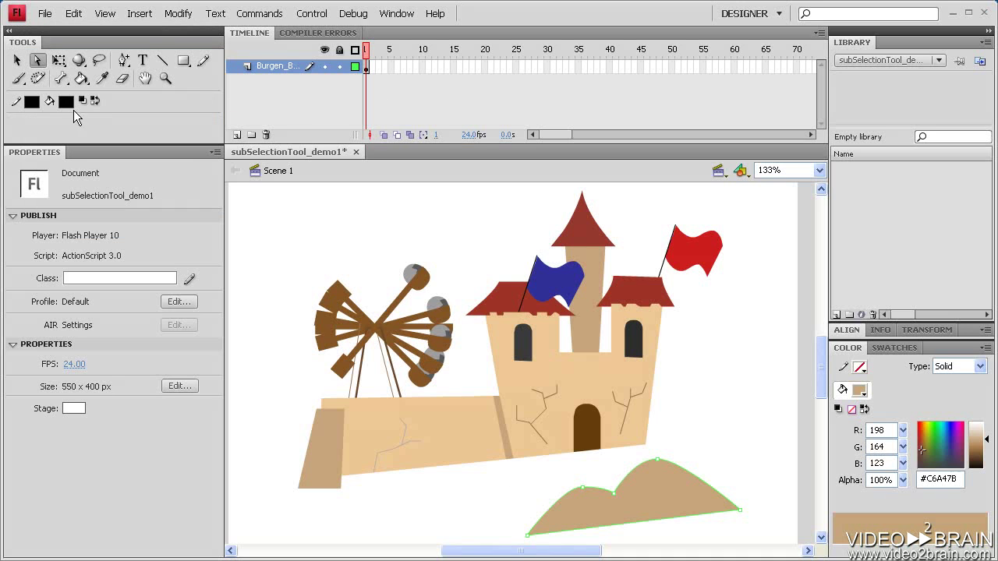
Step: Zoom in on the hill with a marquee and bring back its editable anchor points
click(165, 77)
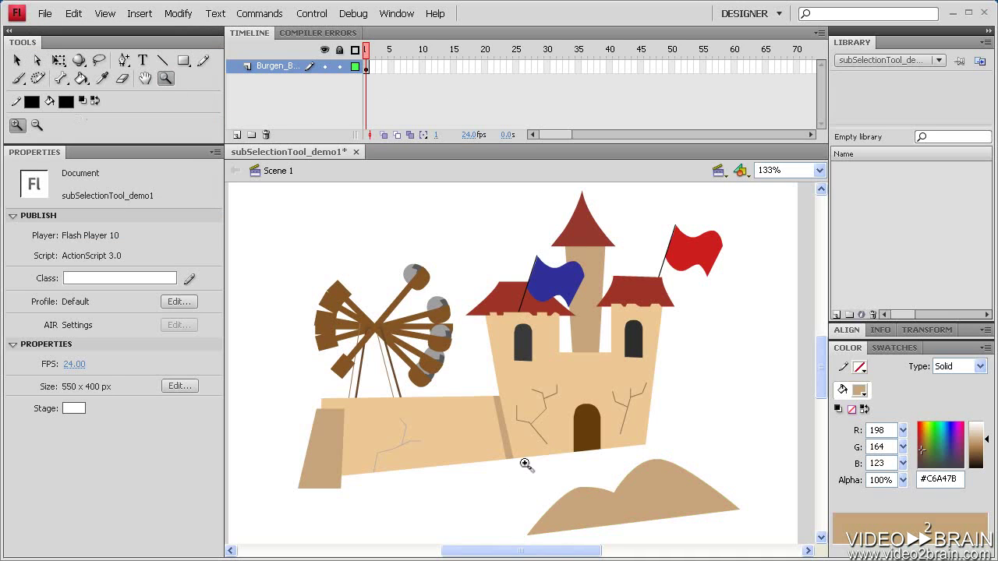
drag(526, 463, 737, 544)
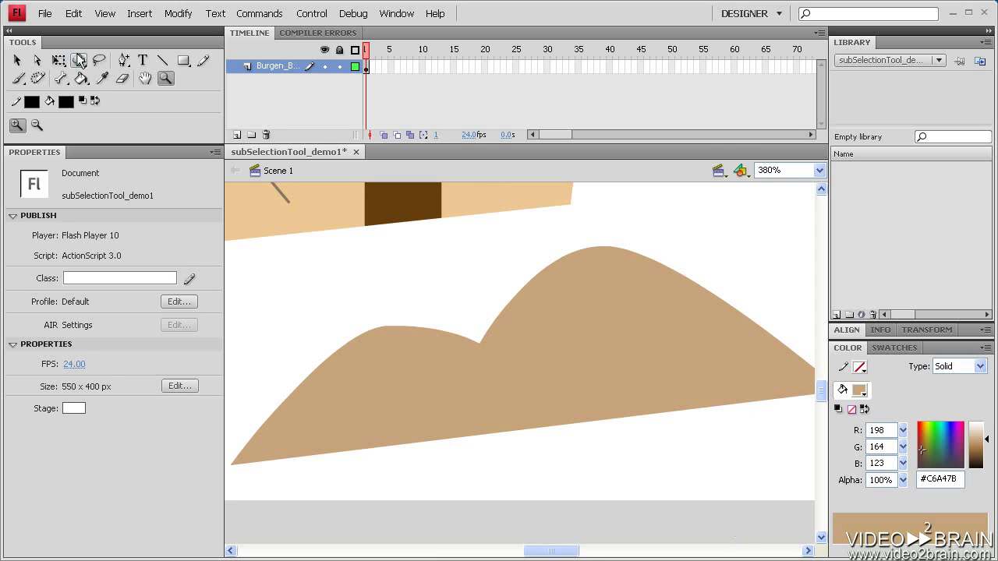
click(38, 61)
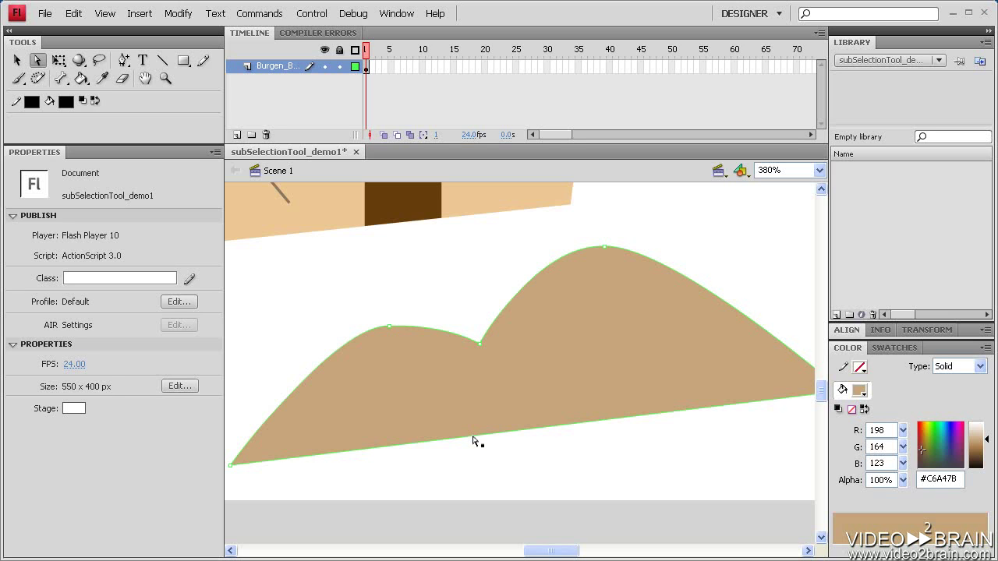
Step: Move the left hump and valley anchors and tilt the peak's tangent for a deeper, rounded dip
mouse_move(473, 439)
mouse_down()
mouse_move(443, 408)
mouse_move(474, 445)
mouse_up()
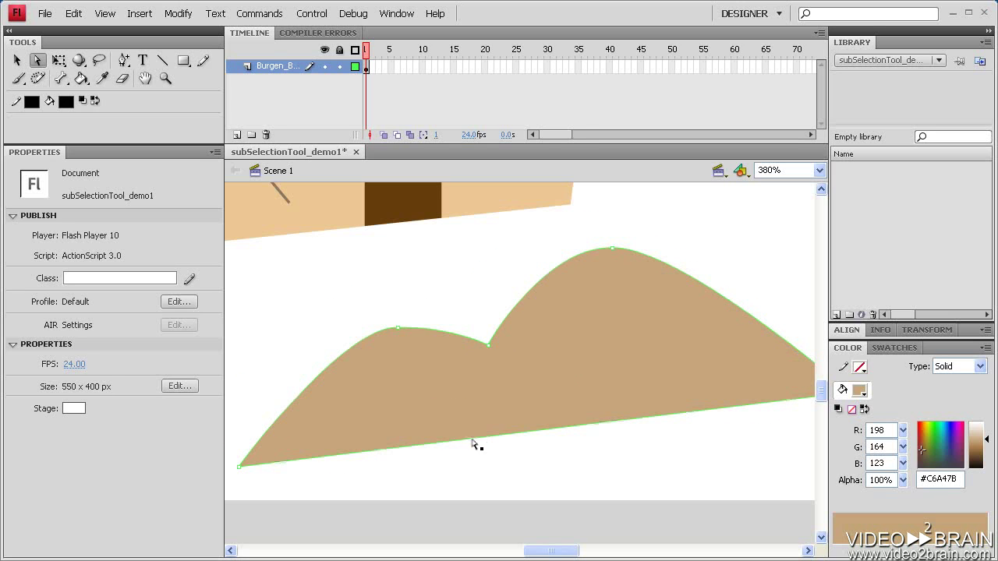
click(398, 329)
drag(399, 333, 425, 357)
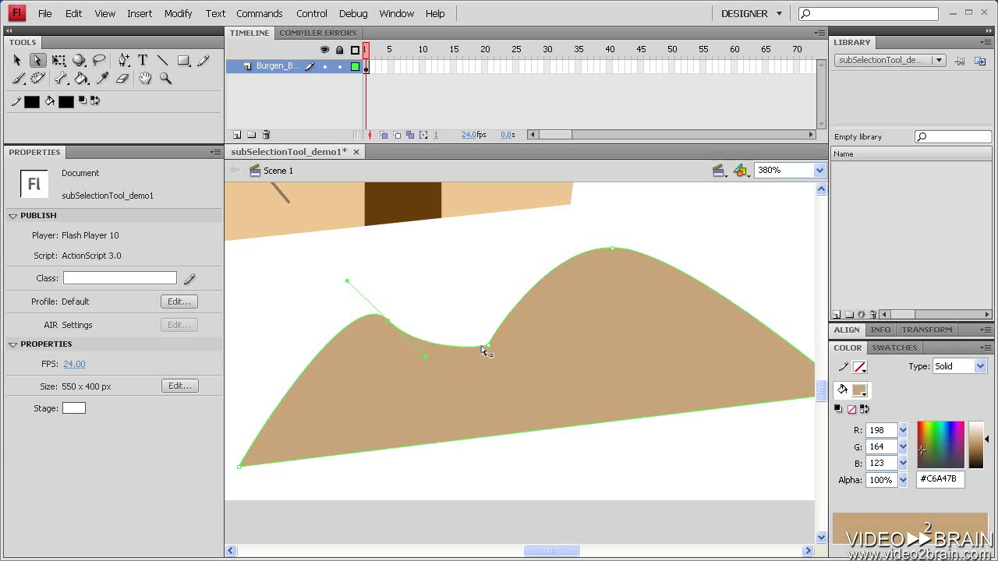
drag(489, 346, 478, 327)
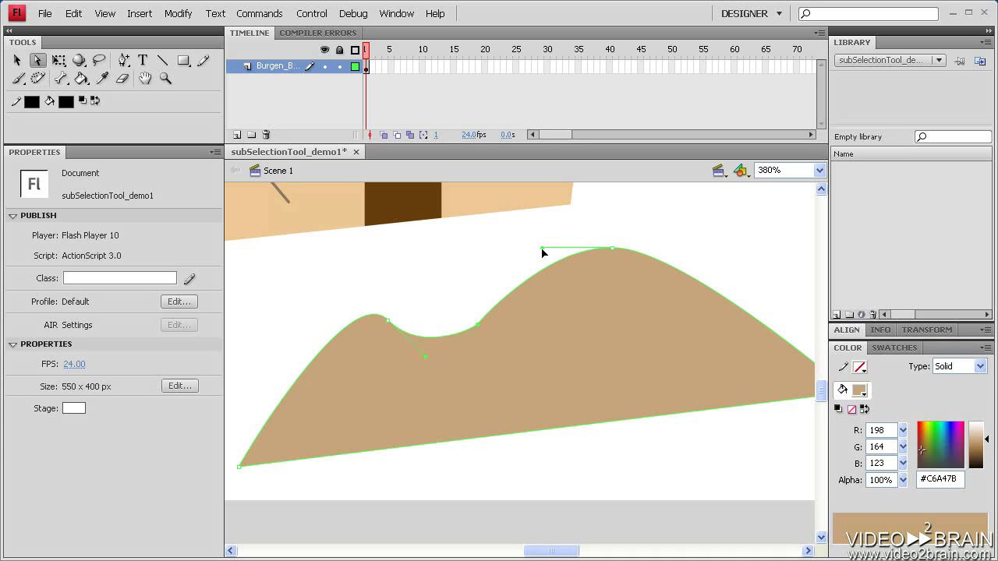
drag(542, 249, 528, 234)
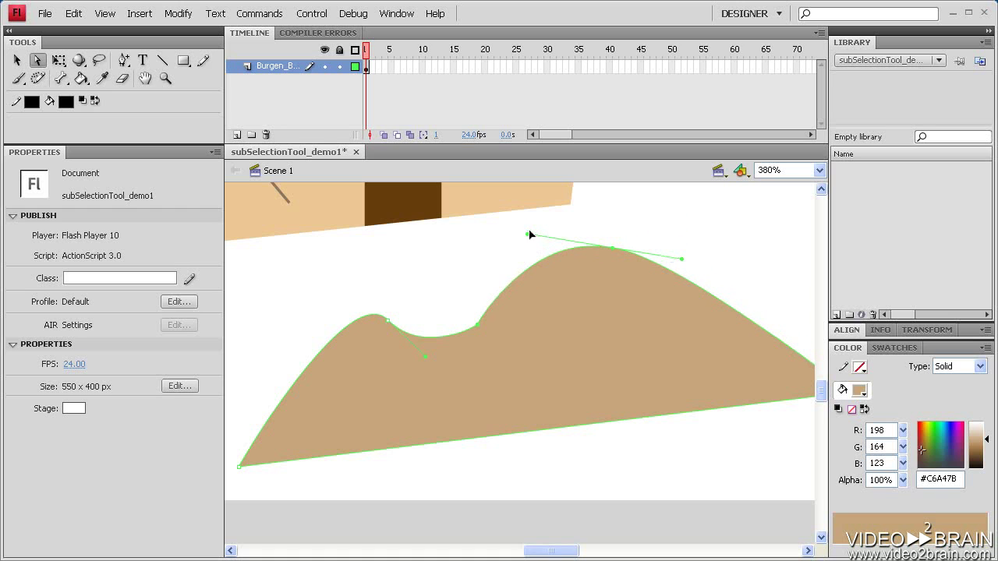